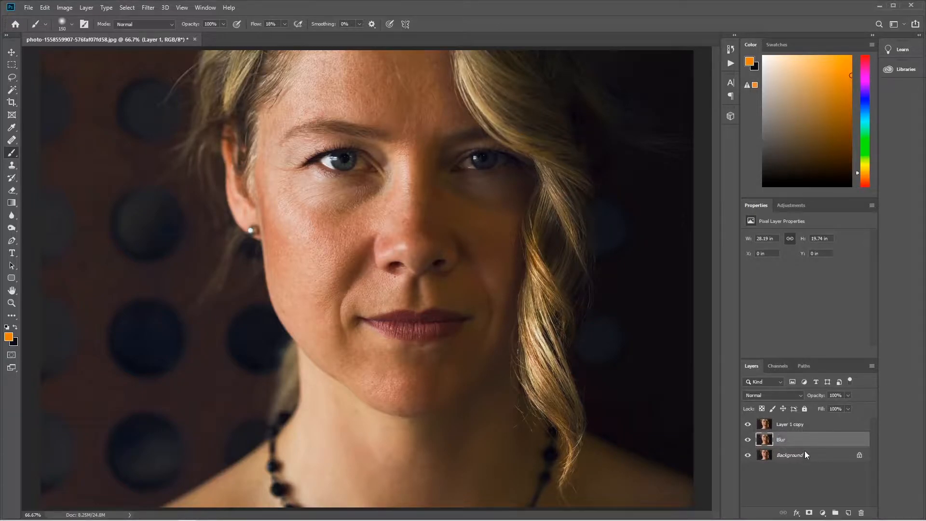
Step: Rename the duplicate layer at the top of the layer stack to "texture"
{"action": "left_click", "coordinate": [807, 474]}
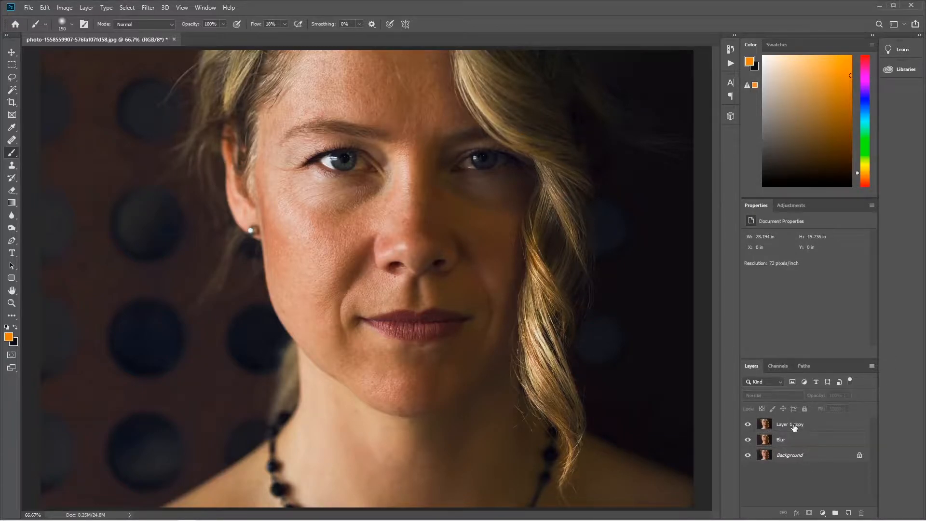
{"action": "double_click", "coordinate": [795, 426]}
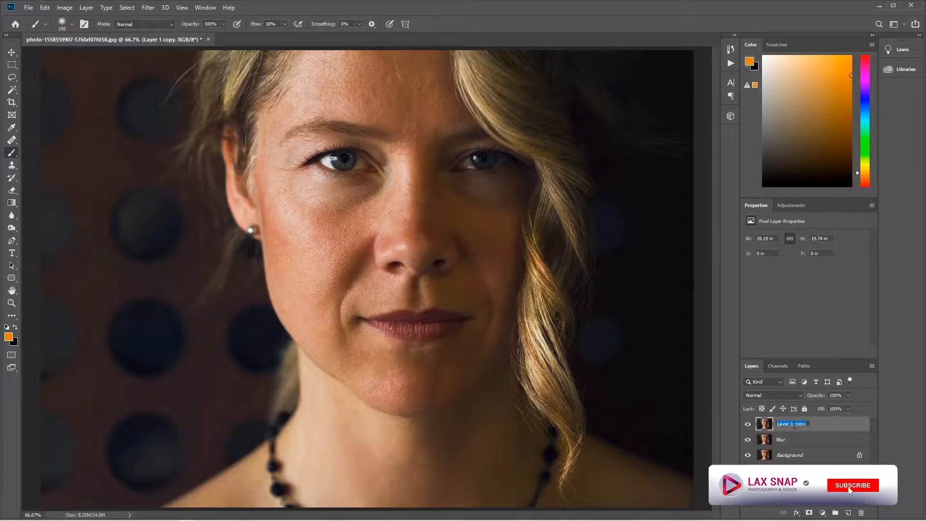
{"action": "type", "text": "tex"}
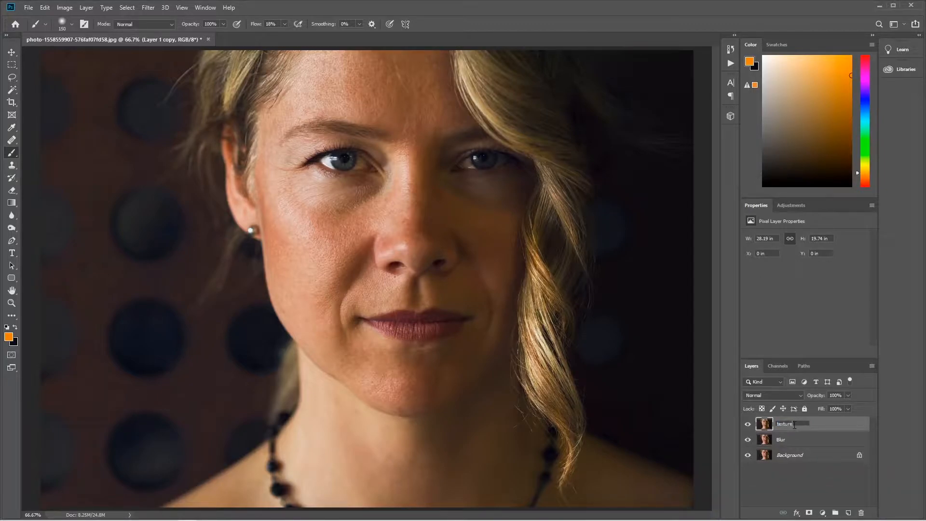
{"action": "type", "text": "ture"}
{"action": "left_click", "coordinate": [789, 483]}
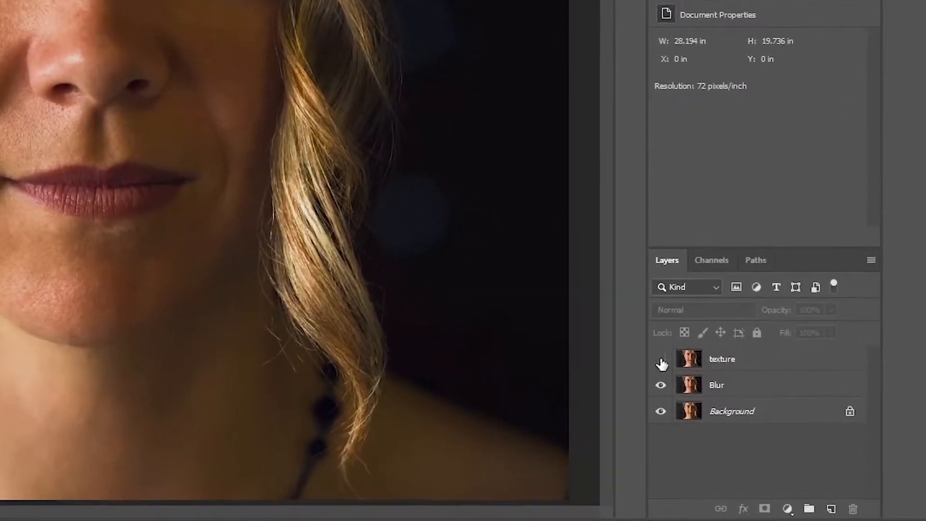
Step: Hide the texture layer and open the Gaussian Blur filter for the Blur layer
{"action": "left_click", "coordinate": [748, 424]}
{"action": "left_click", "coordinate": [699, 346]}
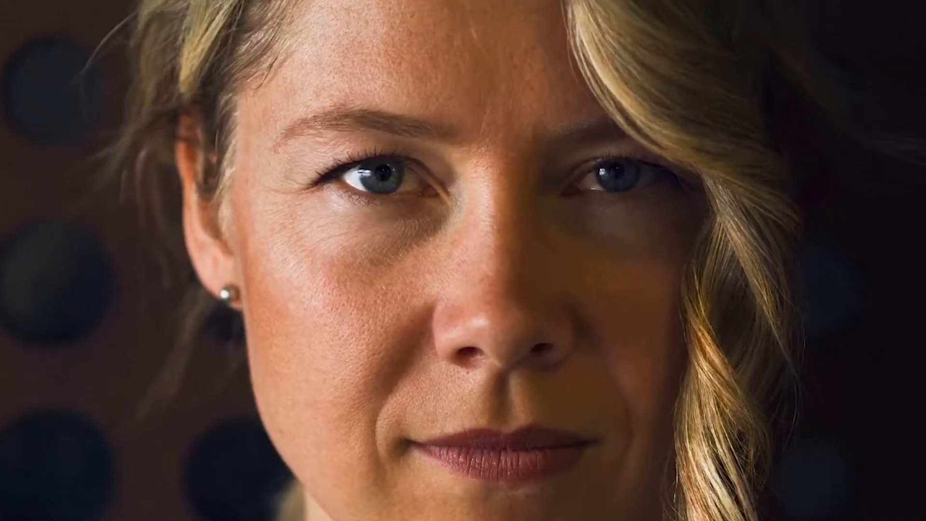
{"action": "left_click", "coordinate": [191, 14]}
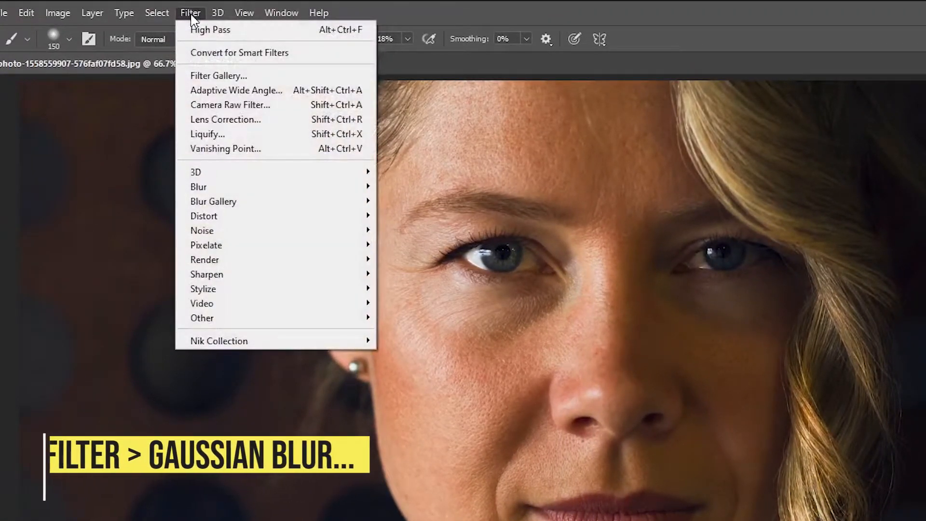
{"action": "mouse_move", "coordinate": [199, 190]}
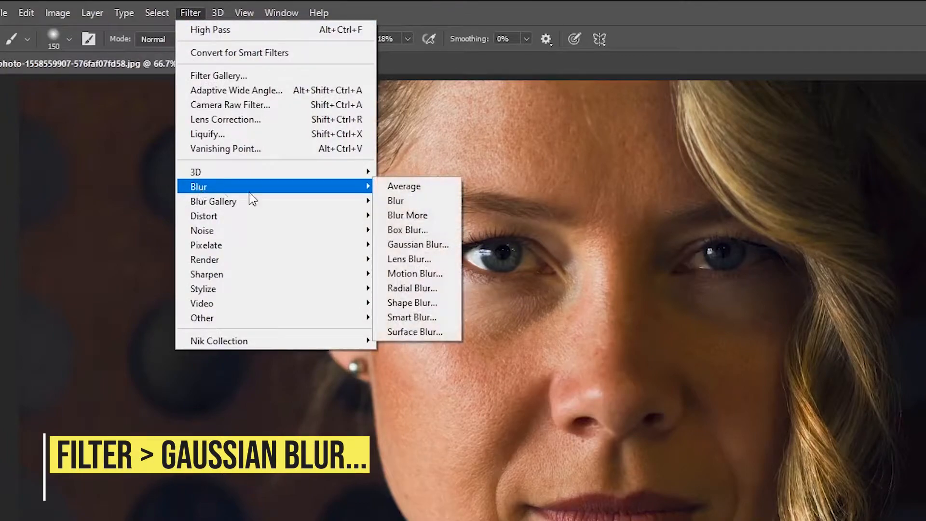
{"action": "left_click", "coordinate": [435, 245]}
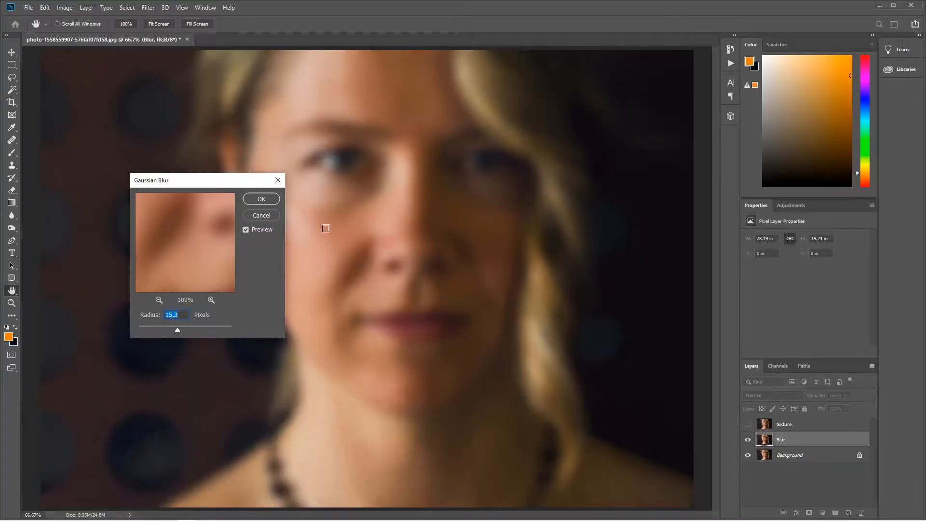
Step: Compare blur strengths on the facial skin and apply the Gaussian Blur with a radius of 12.5 pixels
{"action": "left_click_drag", "start_coordinate": [155, 328], "coordinate": [149, 328]}
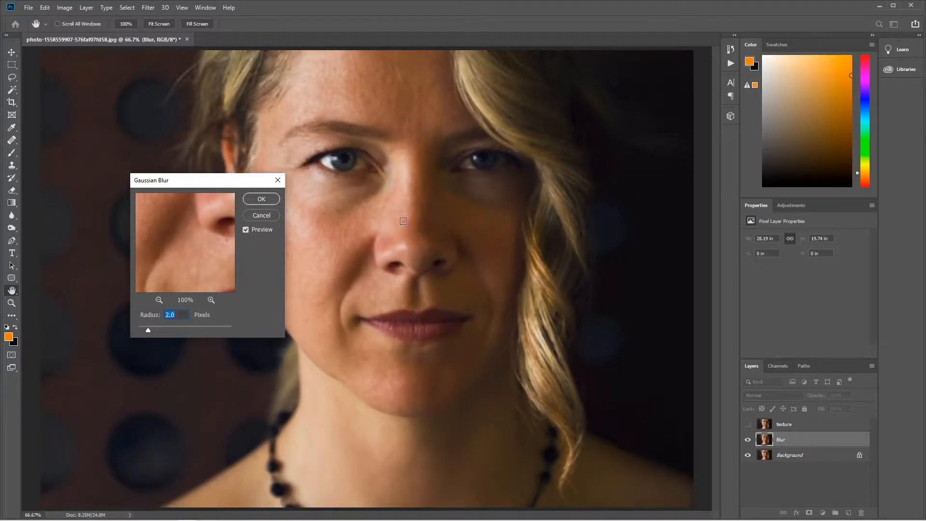
{"action": "left_click", "coordinate": [404, 221]}
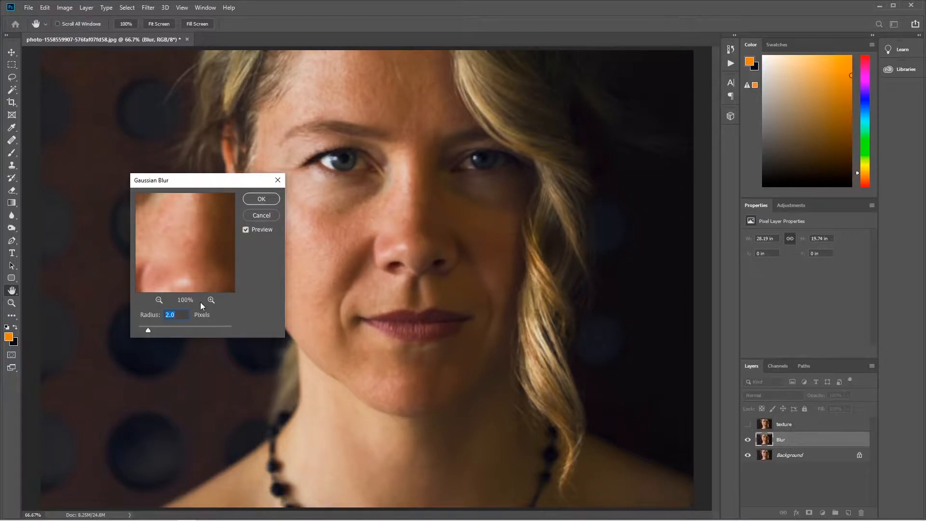
{"action": "left_click_drag", "start_coordinate": [158, 327], "coordinate": [170, 327]}
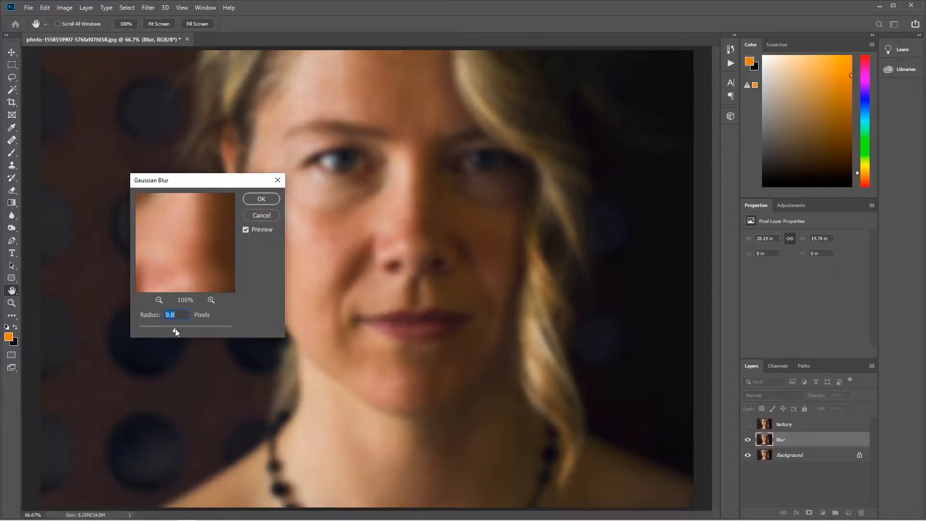
{"action": "left_click", "coordinate": [312, 235]}
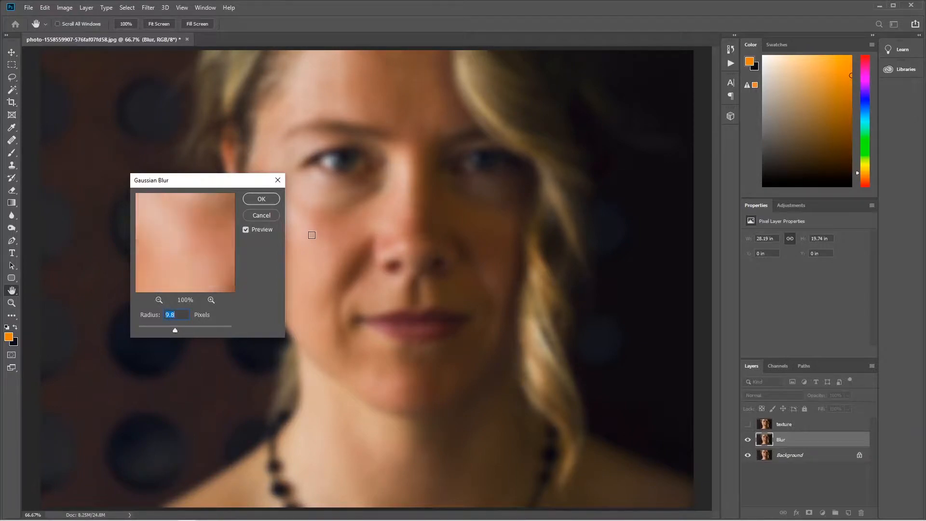
{"action": "left_click", "coordinate": [311, 259]}
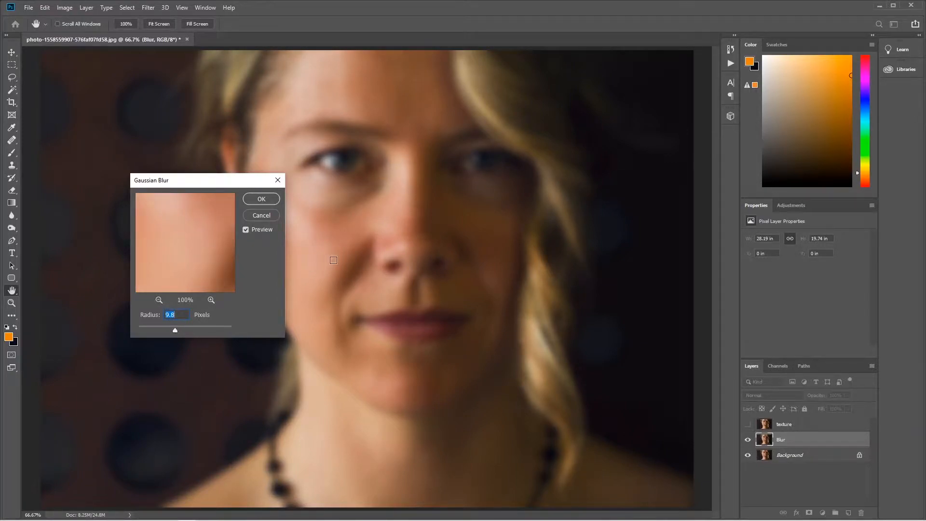
{"action": "left_click", "coordinate": [333, 259]}
{"action": "left_click", "coordinate": [328, 331]}
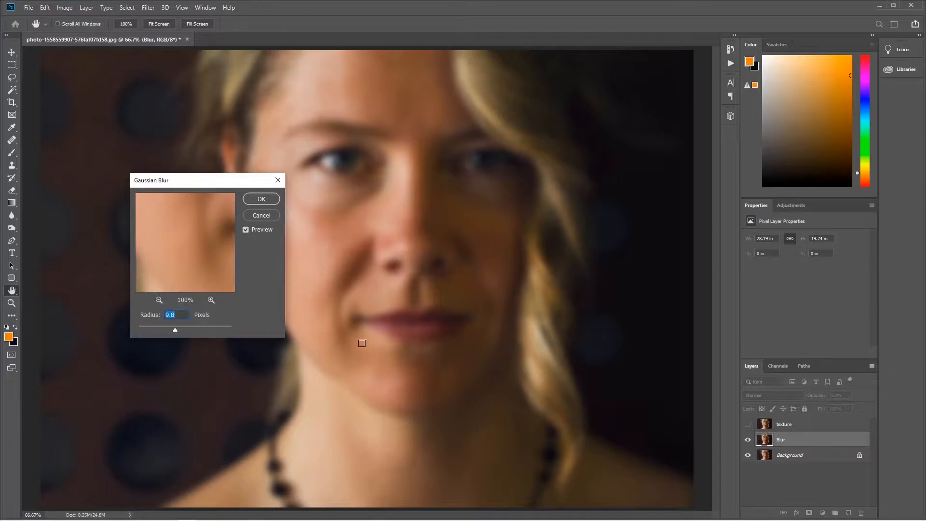
{"action": "left_click", "coordinate": [380, 386]}
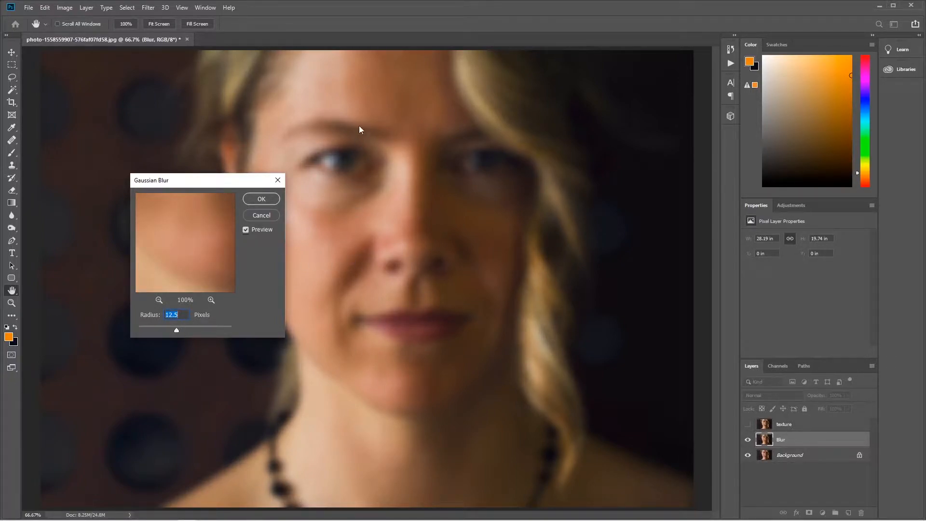
{"action": "left_click", "coordinate": [314, 249]}
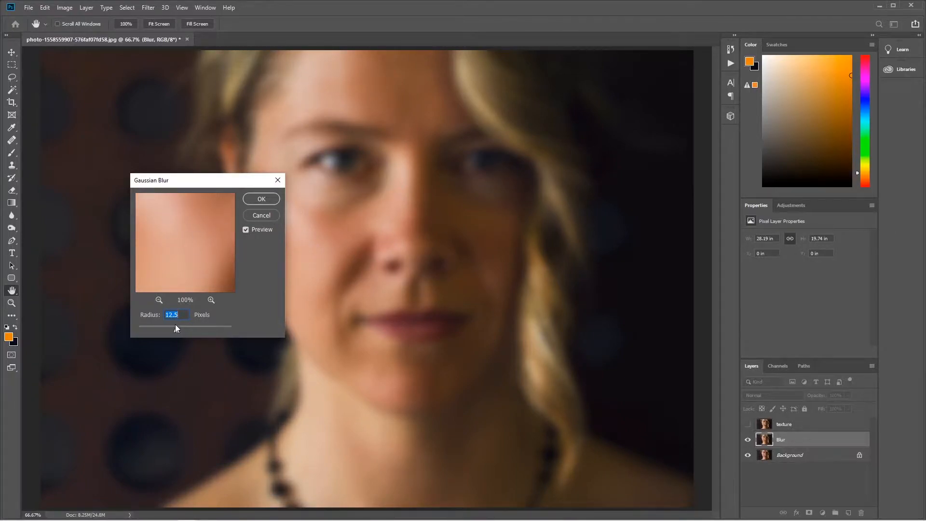
{"action": "left_click", "coordinate": [262, 200]}
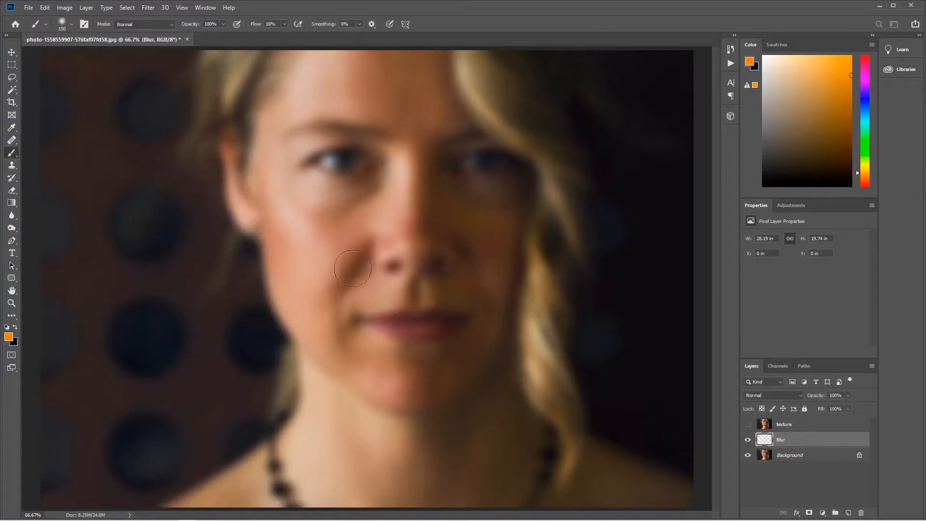
Step: Show the texture layer and apply a High Pass filter to it with a very small radius that keeps only fine detail
{"action": "left_click", "coordinate": [802, 425]}
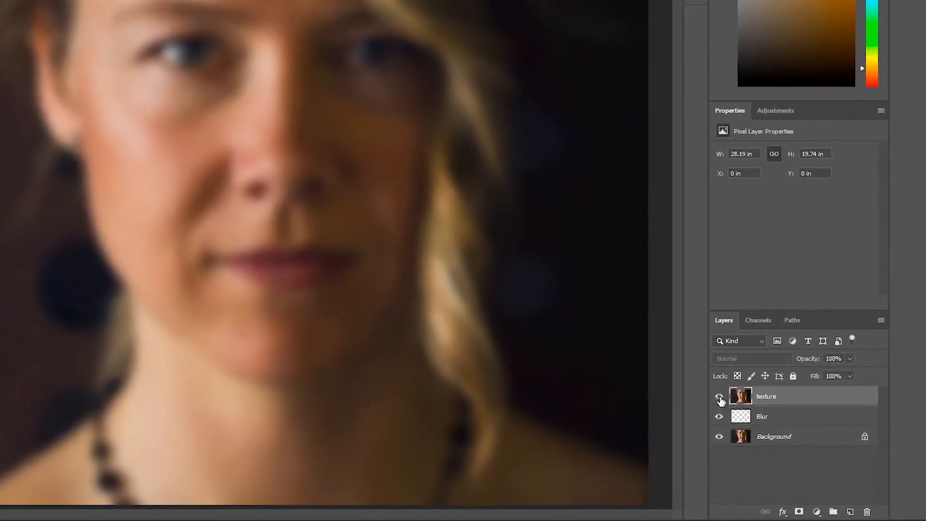
{"action": "left_click", "coordinate": [719, 397]}
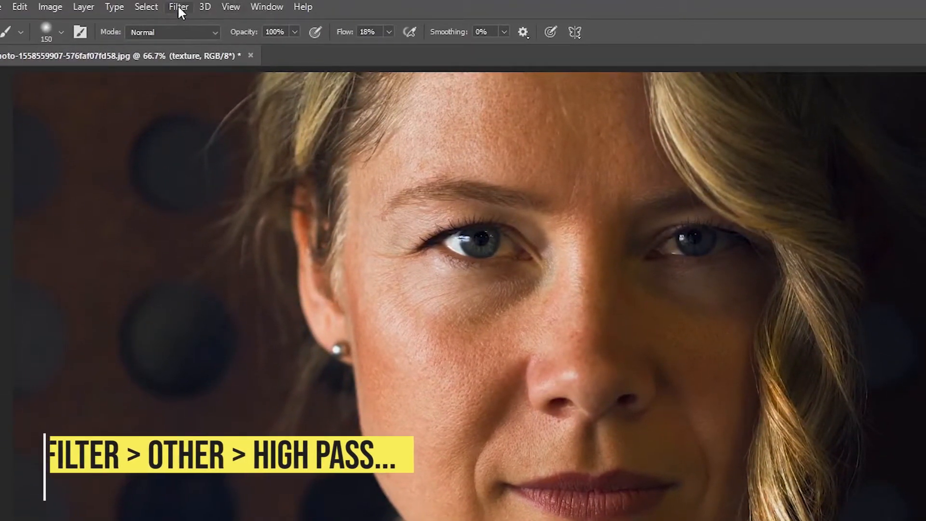
{"action": "left_click", "coordinate": [179, 7]}
{"action": "mouse_move", "coordinate": [200, 304]}
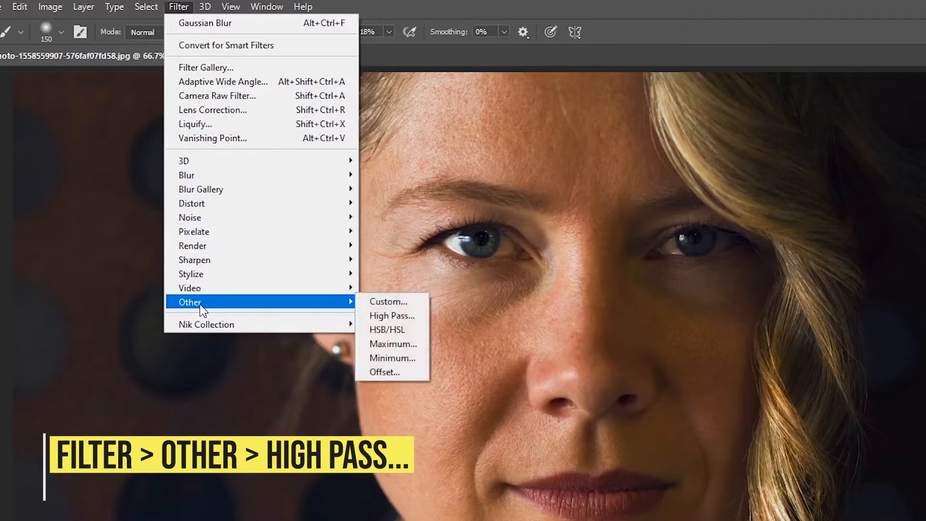
{"action": "left_click", "coordinate": [375, 315]}
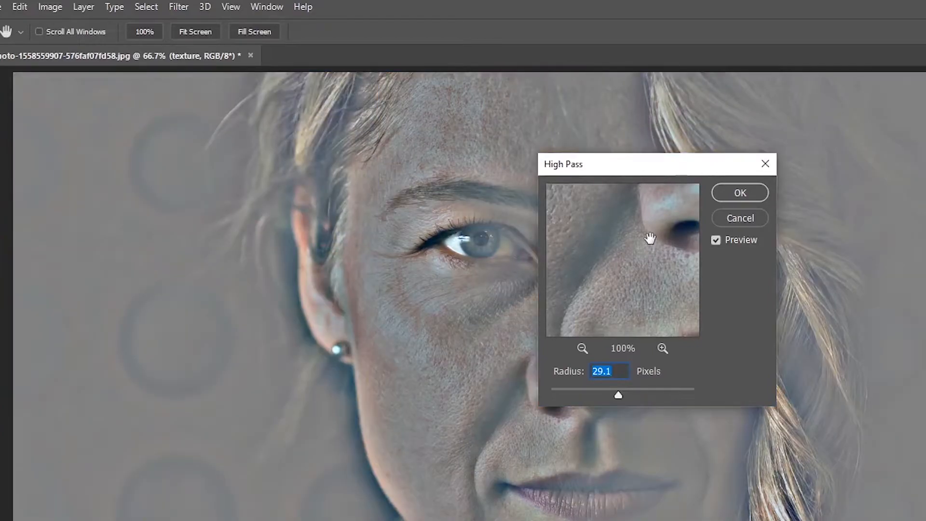
{"action": "left_click_drag", "start_coordinate": [598, 389], "coordinate": [559, 389]}
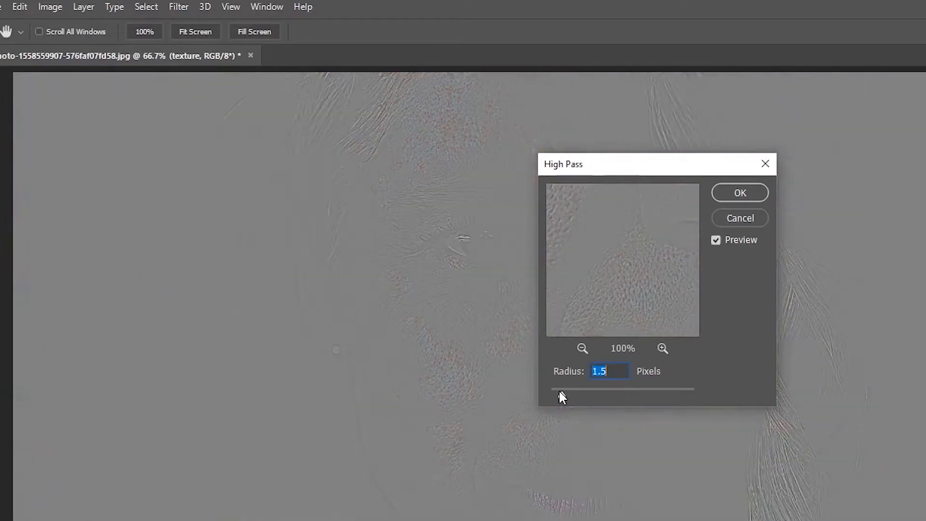
{"action": "left_click_drag", "start_coordinate": [451, 308], "coordinate": [451, 310]}
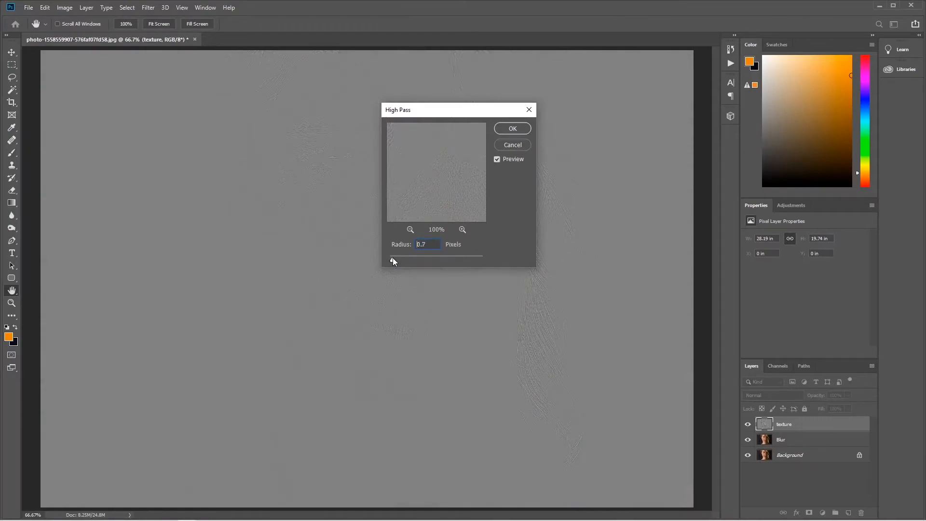
{"action": "left_click_drag", "start_coordinate": [395, 258], "coordinate": [393, 260]}
{"action": "left_click", "coordinate": [513, 128]}
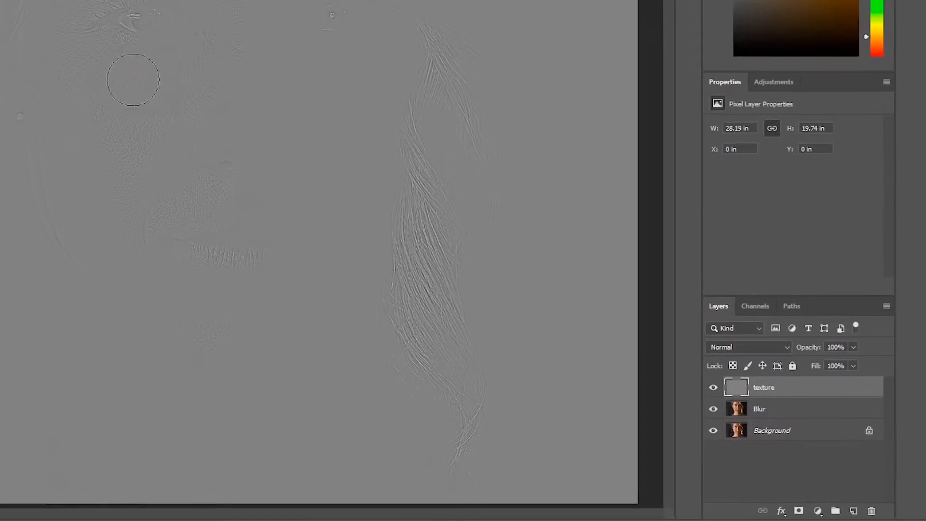
Step: Set the texture layer's blend mode to Vivid Light and group it with the Blur layer
{"action": "left_click", "coordinate": [756, 348]}
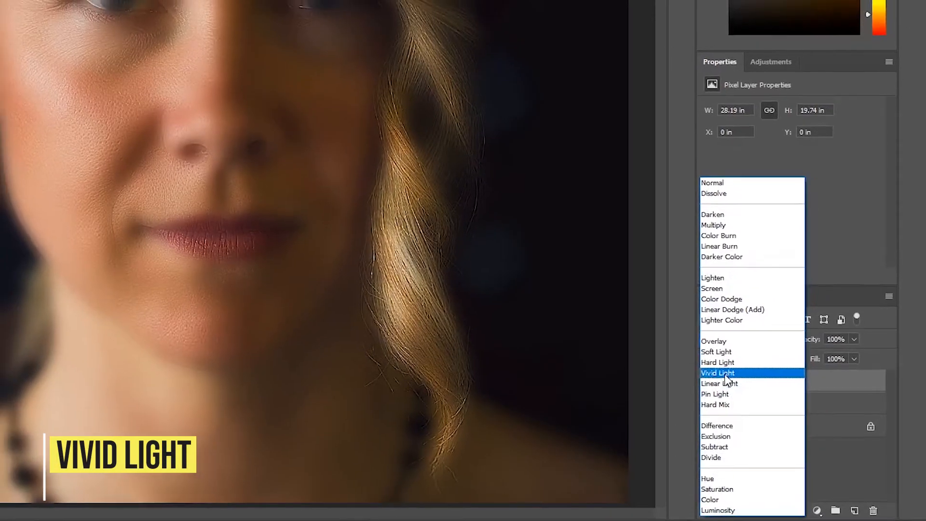
{"action": "left_click", "coordinate": [723, 370]}
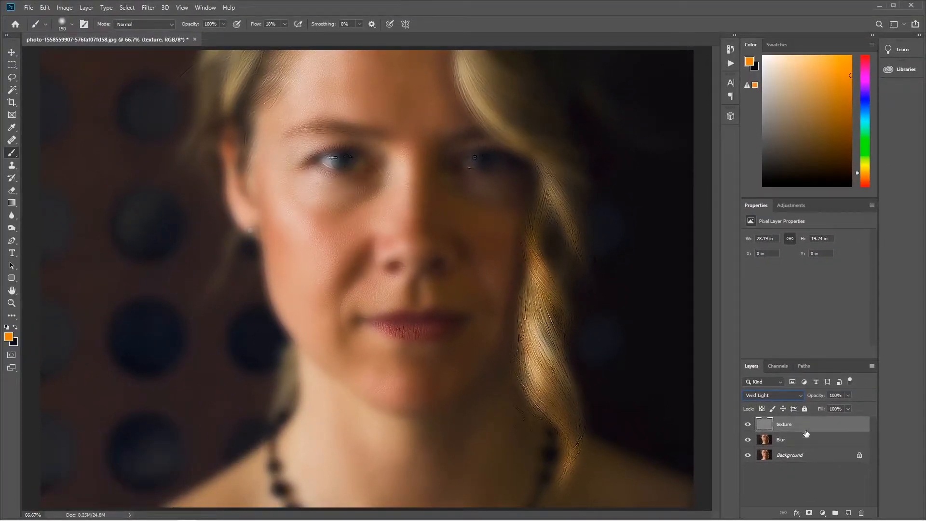
{"action": "left_click", "coordinate": [819, 441], "text": "shift"}
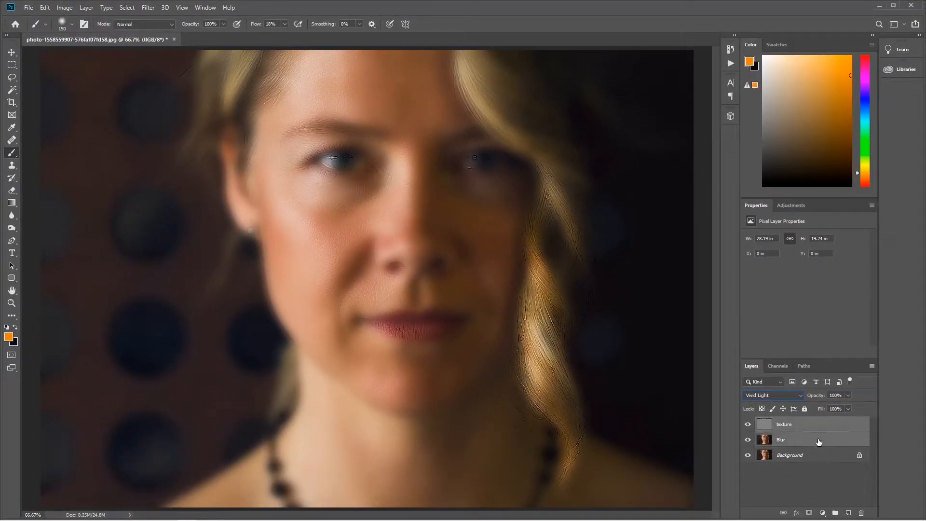
{"action": "left_click_drag", "start_coordinate": [823, 446], "coordinate": [836, 513]}
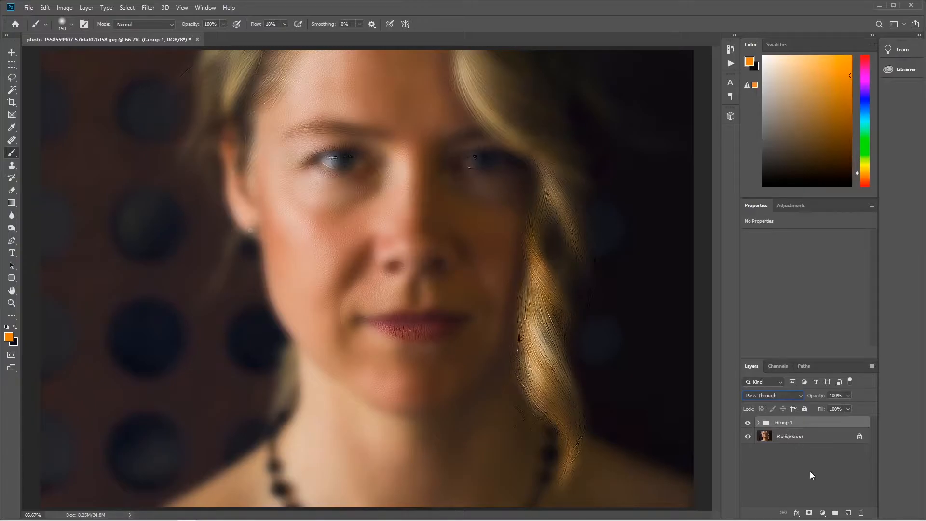
Step: Add a black layer mask to the group and set the foreground color to white (ffffff)
{"action": "left_click", "coordinate": [810, 513], "text": "alt"}
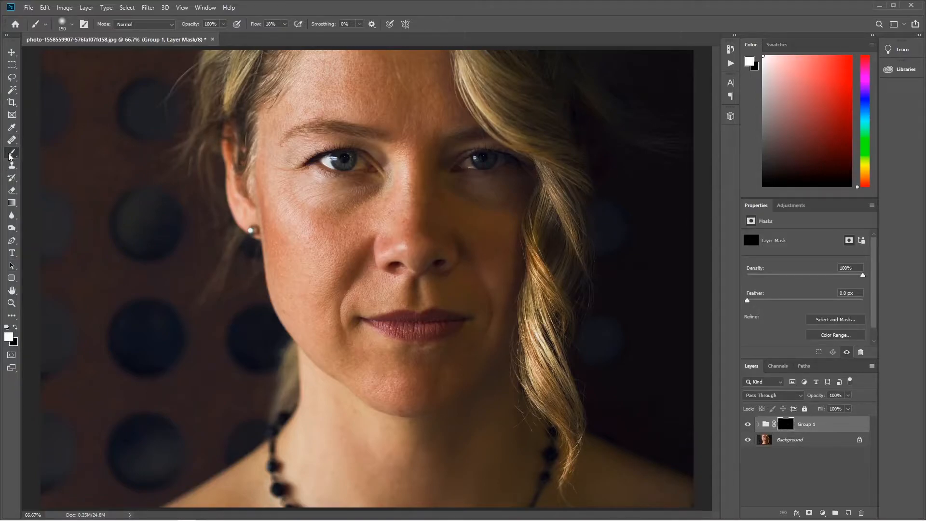
{"action": "left_click", "coordinate": [9, 338]}
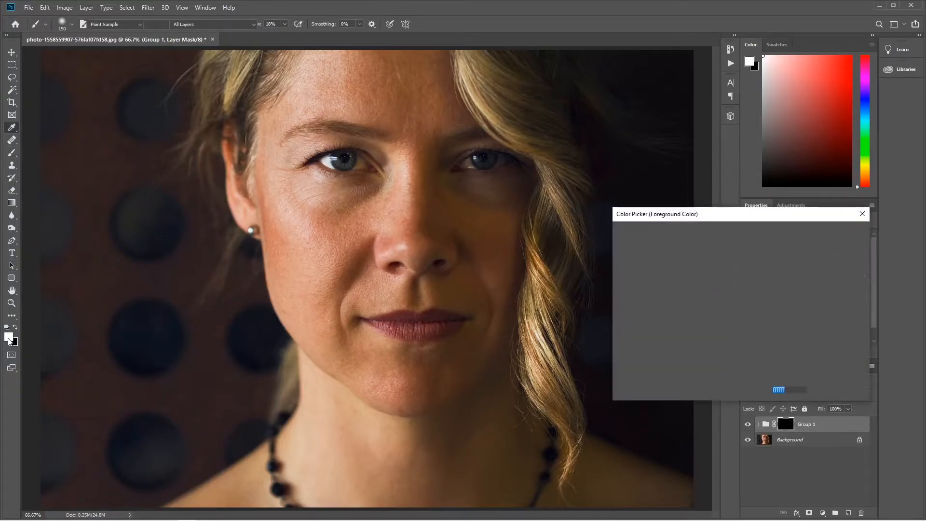
{"action": "left_click_drag", "start_coordinate": [621, 246], "coordinate": [602, 216]}
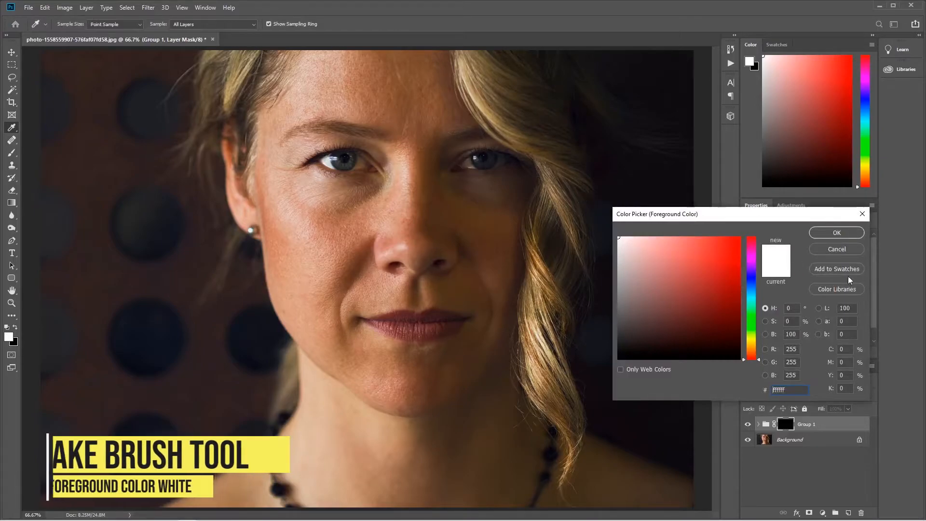
{"action": "left_click", "coordinate": [827, 233]}
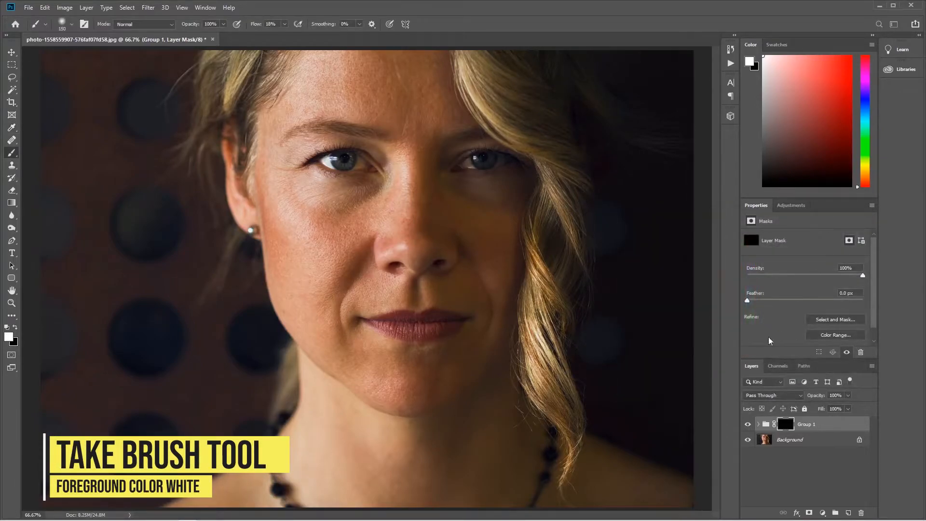
Step: Set the brush flow to 20% with the brush opacity at 100%
{"action": "left_click", "coordinate": [224, 24]}
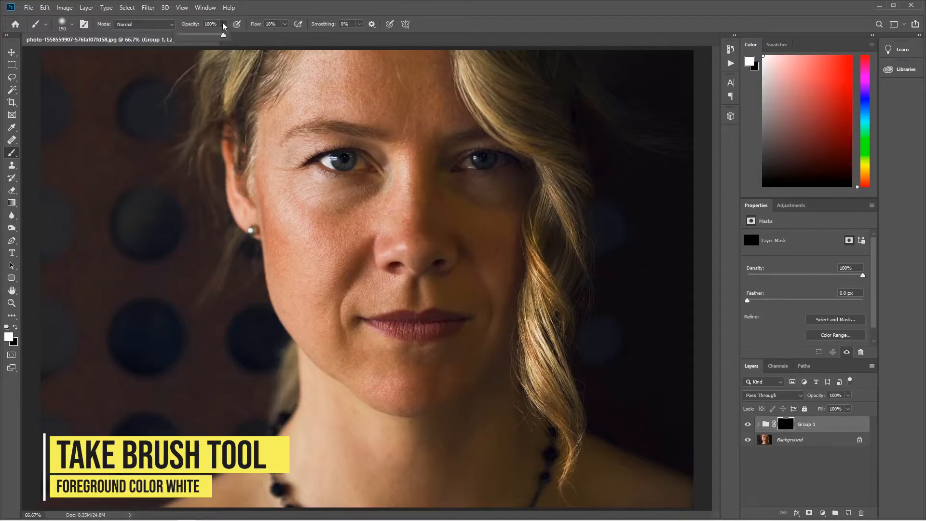
{"action": "left_click", "coordinate": [285, 24]}
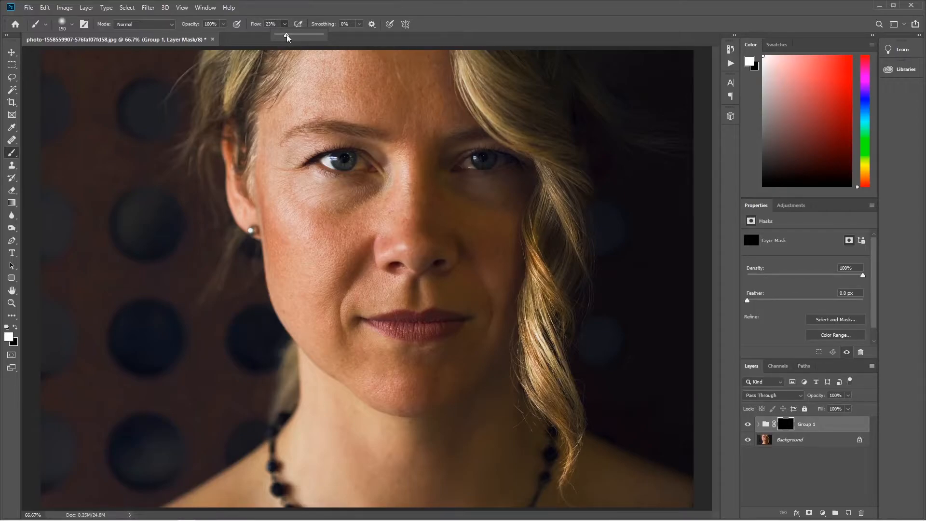
{"action": "left_click", "coordinate": [274, 24]}
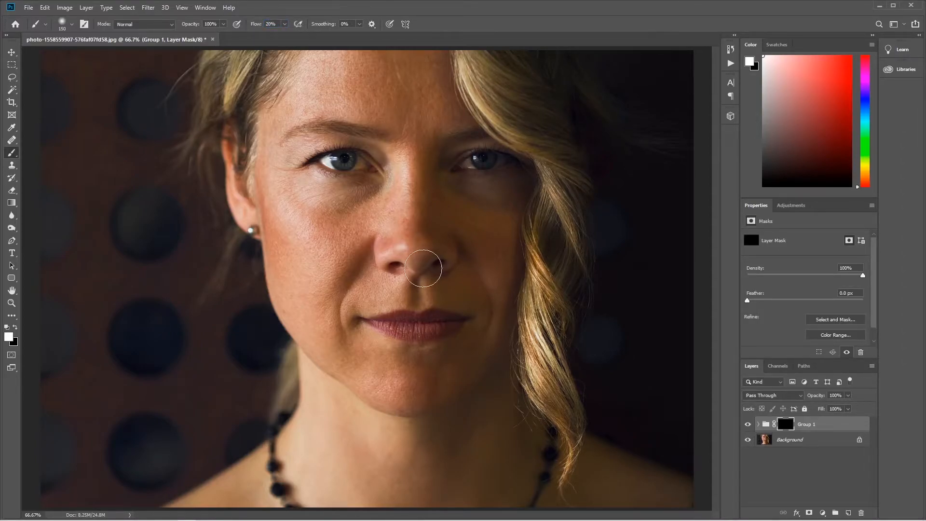
Step: Reduce the soft round brush's size to 94 px for painting on the face
{"action": "key", "text": "ctrl+plus"}
{"action": "key", "text": "space"}
{"action": "left_click_drag", "start_coordinate": [357, 238], "coordinate": [361, 251]}
{"action": "right_click", "coordinate": [346, 270]}
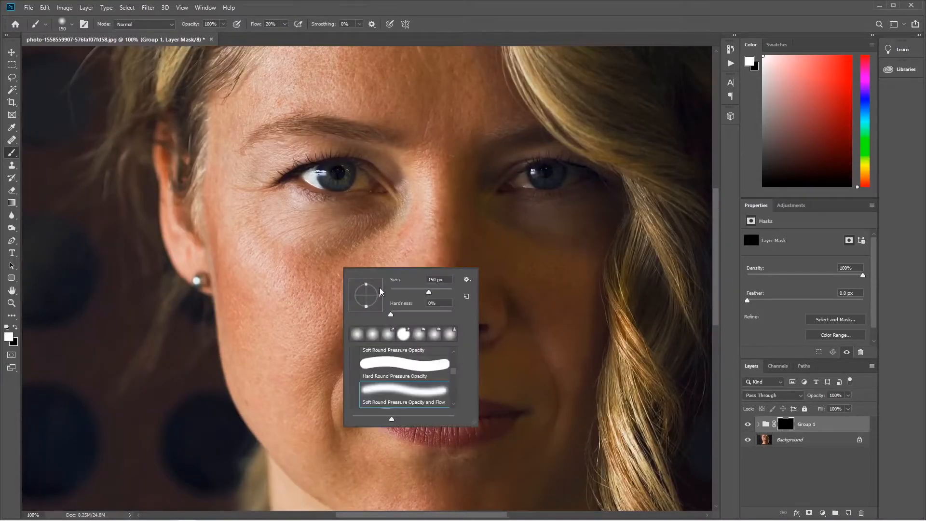
{"action": "left_click_drag", "start_coordinate": [427, 295], "coordinate": [424, 294]}
{"action": "left_click_drag", "start_coordinate": [421, 295], "coordinate": [419, 295]}
{"action": "left_click", "coordinate": [304, 323]}
Step: Paint white on the group's mask over the brightly lit cheek and the skin below the eye to smooth them
{"action": "left_click_drag", "start_coordinate": [319, 301], "coordinate": [310, 366]}
{"action": "left_click_drag", "start_coordinate": [389, 272], "coordinate": [310, 338]}
{"action": "left_click_drag", "start_coordinate": [352, 288], "coordinate": [345, 293]}
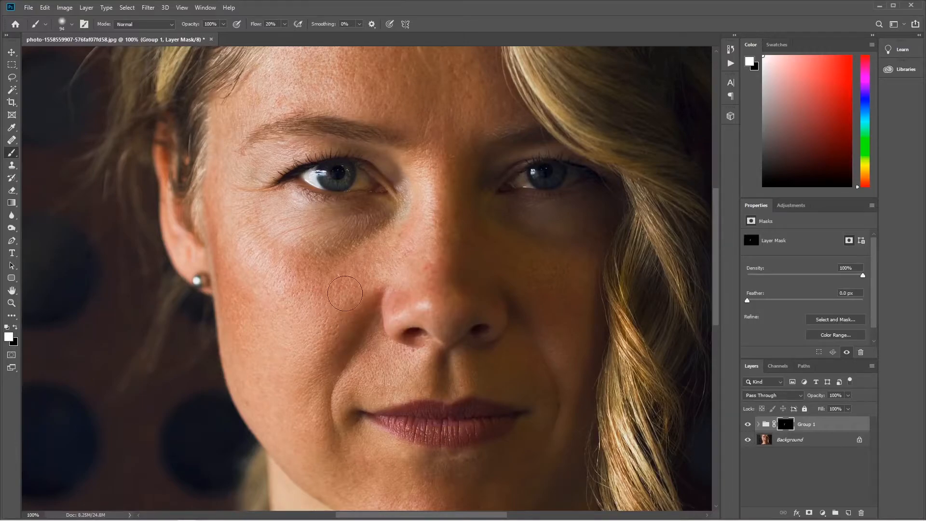
{"action": "mouse_move", "coordinate": [280, 267]}
{"action": "left_mouse_down"}
{"action": "mouse_move", "coordinate": [348, 261]}
{"action": "mouse_move", "coordinate": [266, 265]}
{"action": "mouse_move", "coordinate": [372, 218]}
{"action": "mouse_move", "coordinate": [322, 239]}
{"action": "mouse_move", "coordinate": [260, 222]}
{"action": "mouse_move", "coordinate": [328, 214]}
{"action": "left_mouse_up"}
Step: Extend the white mask painting over the nose, the shaded cheek, the upper lip area and the chin
{"action": "left_click_drag", "start_coordinate": [458, 318], "coordinate": [449, 295]}
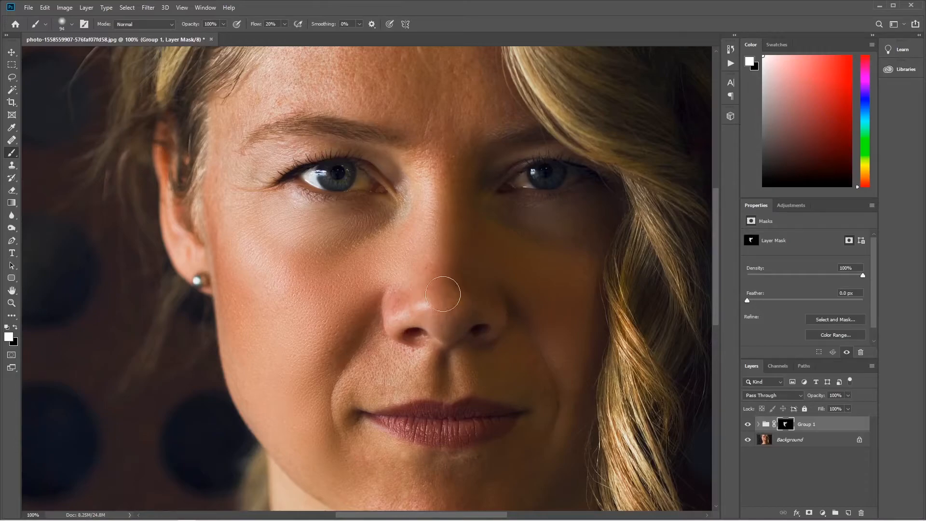
{"action": "mouse_move", "coordinate": [446, 322]}
{"action": "left_mouse_down"}
{"action": "mouse_move", "coordinate": [397, 311]}
{"action": "mouse_move", "coordinate": [498, 319]}
{"action": "mouse_move", "coordinate": [464, 303]}
{"action": "mouse_move", "coordinate": [500, 325]}
{"action": "left_mouse_up"}
{"action": "mouse_move", "coordinate": [361, 397]}
{"action": "left_mouse_down"}
{"action": "mouse_move", "coordinate": [382, 362]}
{"action": "mouse_move", "coordinate": [361, 392]}
{"action": "mouse_move", "coordinate": [371, 361]}
{"action": "mouse_move", "coordinate": [347, 454]}
{"action": "mouse_move", "coordinate": [377, 364]}
{"action": "mouse_move", "coordinate": [405, 378]}
{"action": "mouse_move", "coordinate": [497, 373]}
{"action": "mouse_move", "coordinate": [538, 388]}
{"action": "mouse_move", "coordinate": [466, 388]}
{"action": "mouse_move", "coordinate": [549, 398]}
{"action": "mouse_move", "coordinate": [556, 437]}
{"action": "mouse_move", "coordinate": [460, 483]}
{"action": "mouse_move", "coordinate": [474, 463]}
{"action": "mouse_move", "coordinate": [389, 464]}
{"action": "mouse_move", "coordinate": [407, 493]}
{"action": "mouse_move", "coordinate": [462, 492]}
{"action": "mouse_move", "coordinate": [357, 486]}
{"action": "mouse_move", "coordinate": [307, 360]}
{"action": "mouse_move", "coordinate": [349, 301]}
{"action": "mouse_move", "coordinate": [236, 256]}
{"action": "mouse_move", "coordinate": [245, 245]}
{"action": "mouse_move", "coordinate": [369, 234]}
{"action": "mouse_move", "coordinate": [249, 288]}
{"action": "left_mouse_up"}
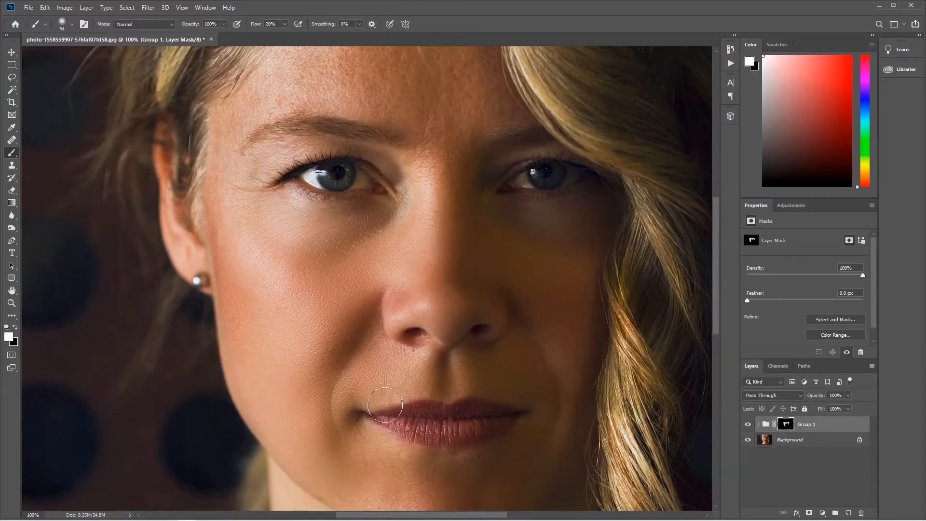
{"action": "scroll", "coordinate": [386, 402], "scroll_direction": "down", "scroll_amount": 2}
{"action": "mouse_move", "coordinate": [389, 400]}
{"action": "left_mouse_down"}
{"action": "mouse_move", "coordinate": [356, 402]}
{"action": "mouse_move", "coordinate": [354, 425]}
{"action": "mouse_move", "coordinate": [434, 463]}
{"action": "mouse_move", "coordinate": [380, 433]}
{"action": "mouse_move", "coordinate": [425, 439]}
{"action": "mouse_move", "coordinate": [429, 466]}
{"action": "mouse_move", "coordinate": [347, 425]}
{"action": "left_mouse_up"}
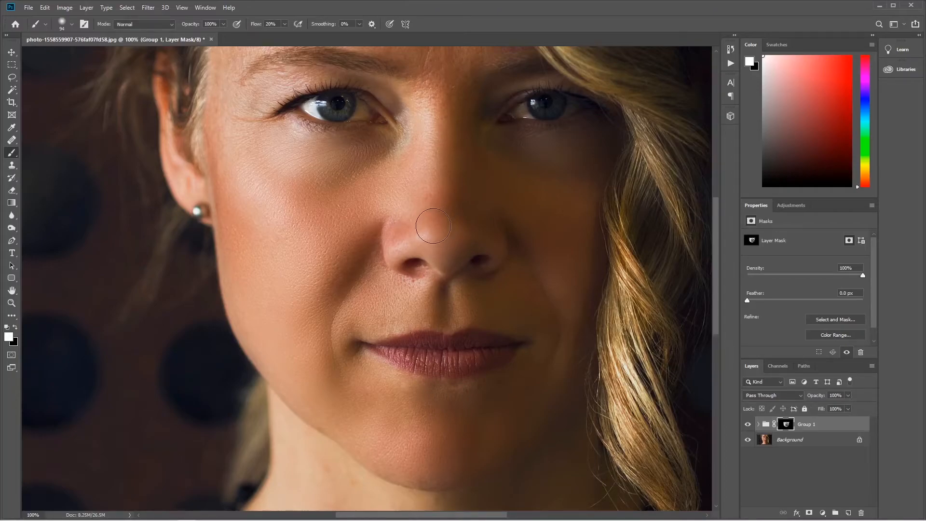
Step: Shrink the brush to 40 px and smooth the tighter skin areas around the eyes and nose on the mask
{"action": "scroll", "coordinate": [447, 225], "scroll_direction": "up", "scroll_amount": 2}
{"action": "scroll", "coordinate": [444, 222], "scroll_direction": "up", "scroll_amount": 1}
{"action": "key", "text": "bracketleft"}
{"action": "key", "text": "bracketleft"}
{"action": "key", "text": "bracketleft"}
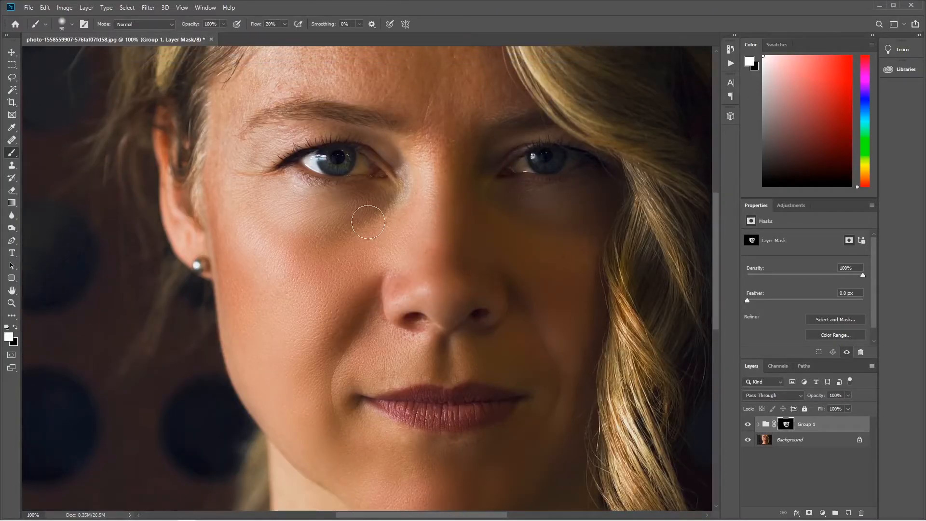
{"action": "key", "text": "bracketleft"}
{"action": "key", "text": "bracketleft"}
{"action": "key", "text": "bracketleft"}
{"action": "key", "text": "bracketleft"}
{"action": "key", "text": "bracketleft"}
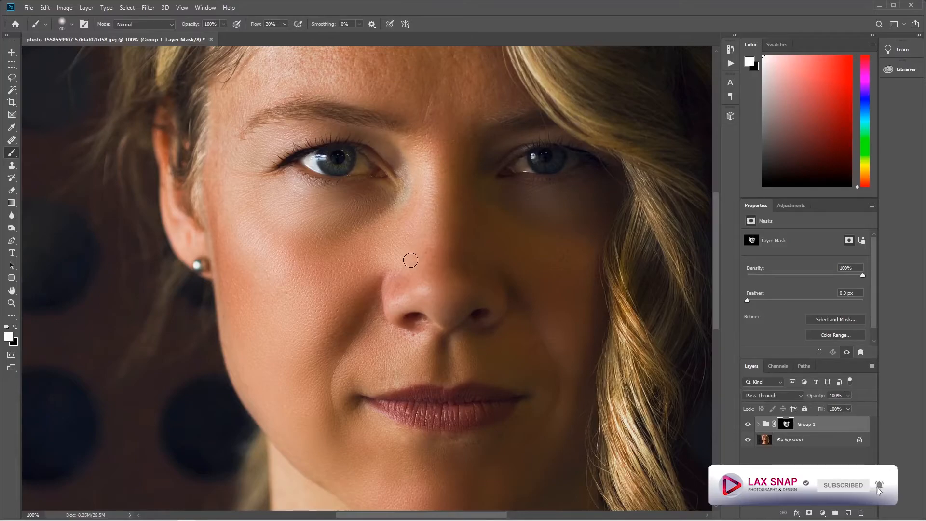
Step: Enlarge the brush and paint white on the mask over the forehead and the skin around the eyebrows
{"action": "scroll", "coordinate": [411, 261], "scroll_direction": "up", "scroll_amount": 5}
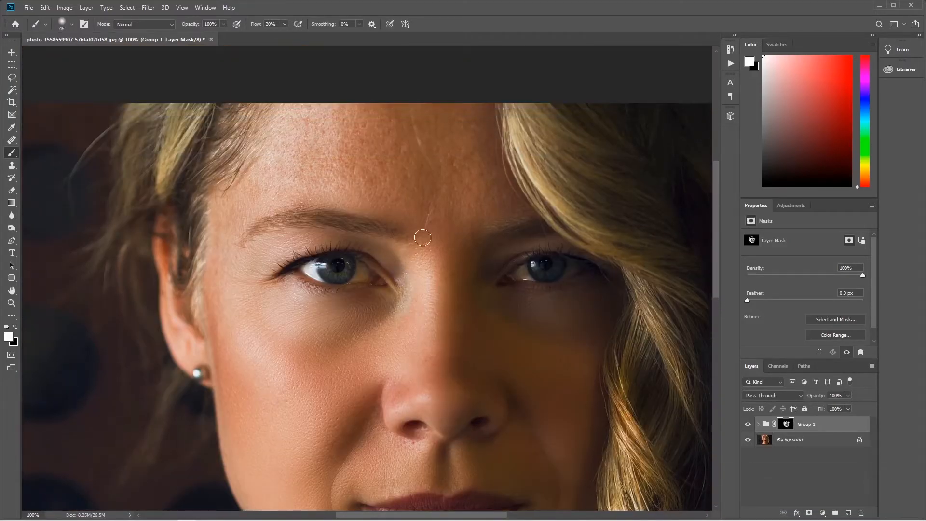
{"action": "key", "text": "bracketright"}
{"action": "key", "text": "bracketright"}
{"action": "key", "text": "bracketright"}
{"action": "key", "text": "bracketright"}
{"action": "key", "text": "bracketleft"}
Step: Touch up the skin around the nose, lips and chin on the mask with a 30 px brush
{"action": "scroll", "coordinate": [348, 340], "scroll_direction": "down", "scroll_amount": 5}
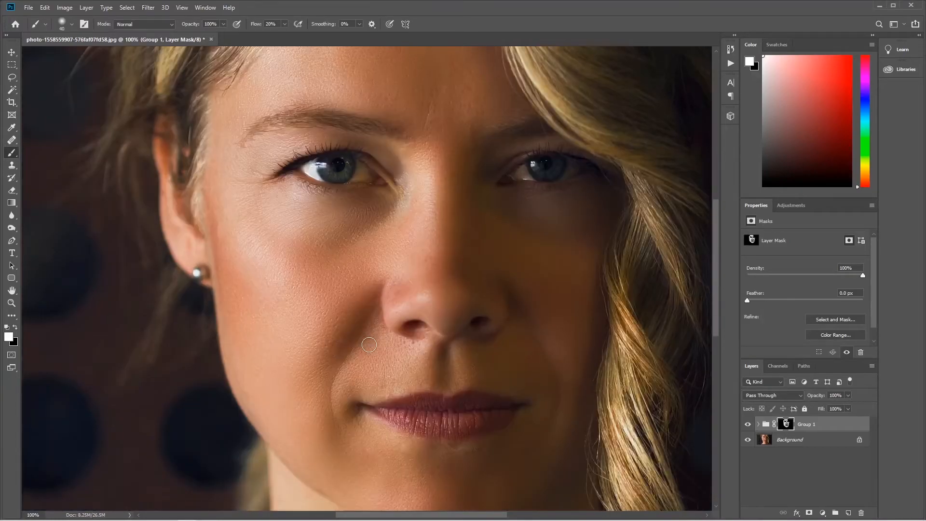
{"action": "scroll", "coordinate": [370, 345], "scroll_direction": "down", "scroll_amount": 1}
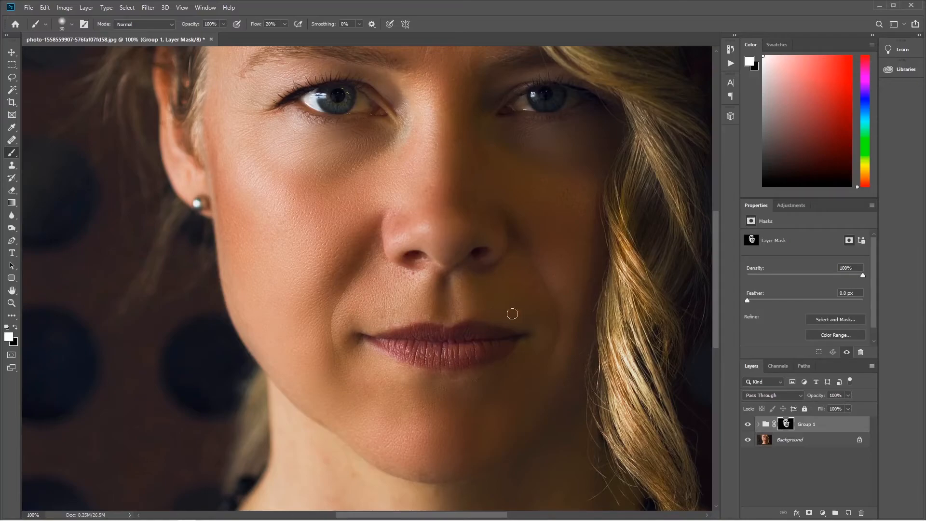
{"action": "scroll", "coordinate": [587, 305], "scroll_direction": "down", "scroll_amount": 3}
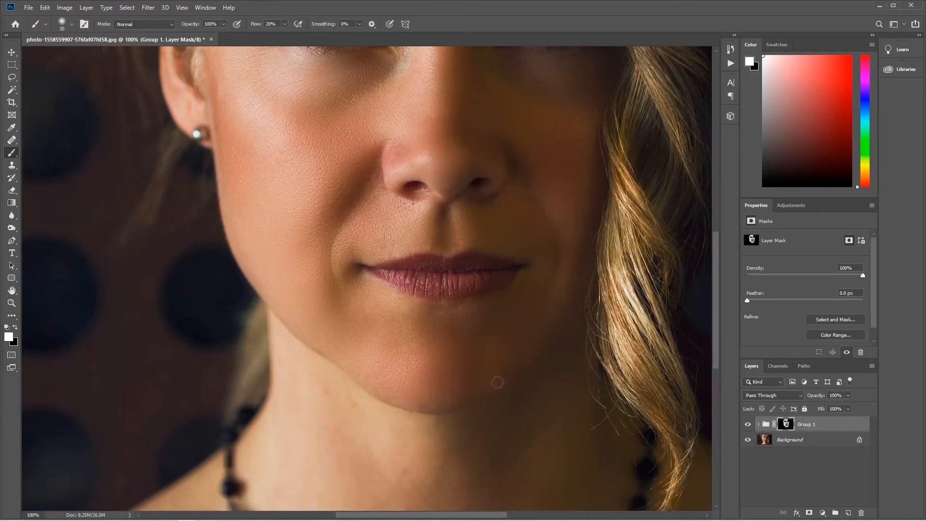
Step: Enlarge the brush to 70 px and paint white on the mask over the neck and upper chest
{"action": "scroll", "coordinate": [498, 382], "scroll_direction": "down", "scroll_amount": 3}
{"action": "key", "text": "bracketright"}
{"action": "key", "text": "bracketright"}
{"action": "key", "text": "bracketright"}
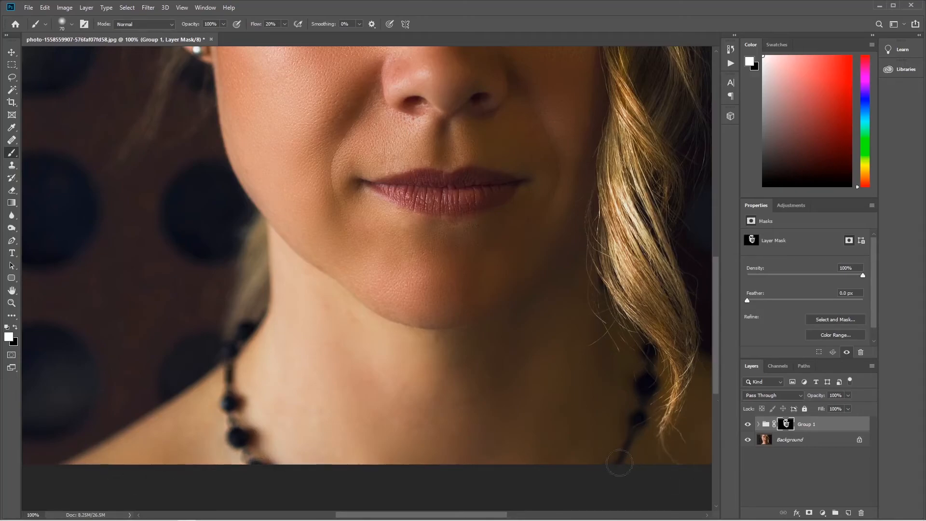
Step: Compare the whole portrait before and after smoothing by toggling the group's visibility, leaving the group shown
{"action": "scroll", "coordinate": [426, 241], "scroll_direction": "up", "scroll_amount": 5}
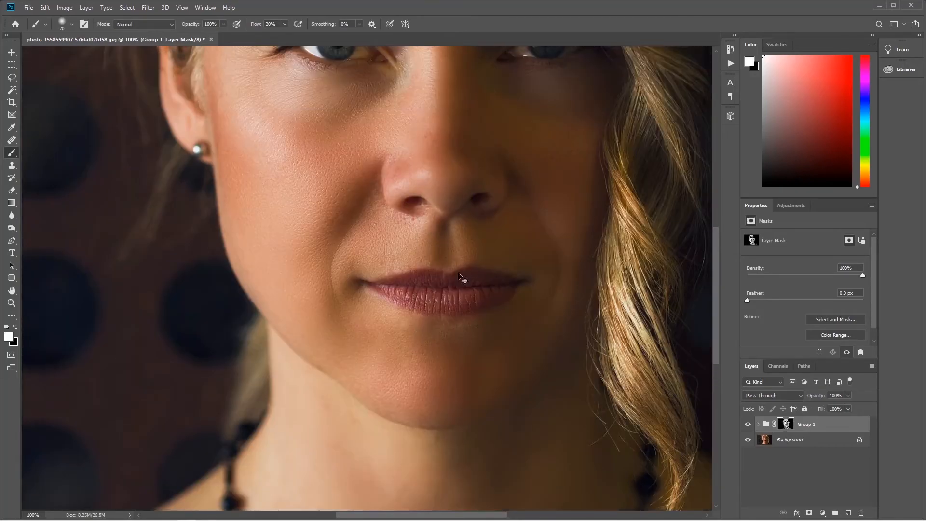
{"action": "key", "text": "ctrl+minus"}
{"action": "key", "text": "ctrl+minus"}
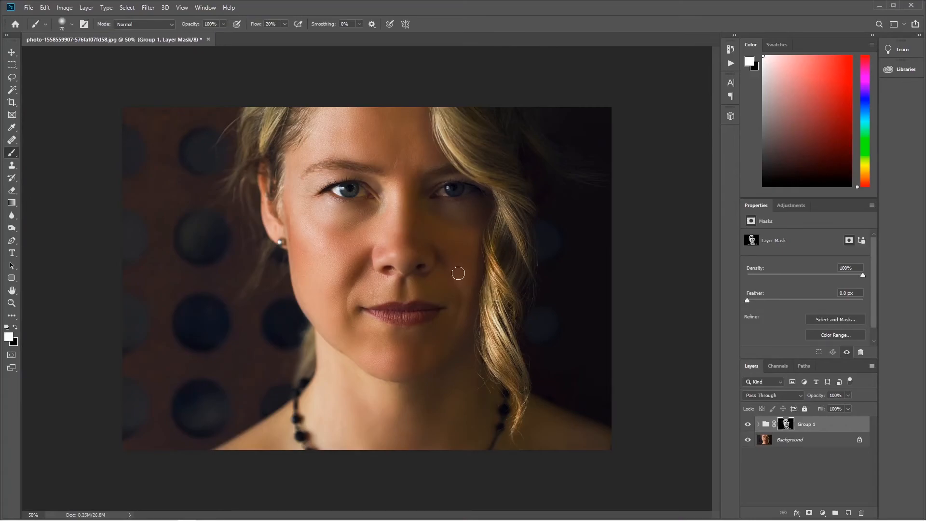
{"action": "left_click", "coordinate": [748, 426]}
{"action": "left_click", "coordinate": [748, 426]}
{"action": "left_click", "coordinate": [748, 426]}
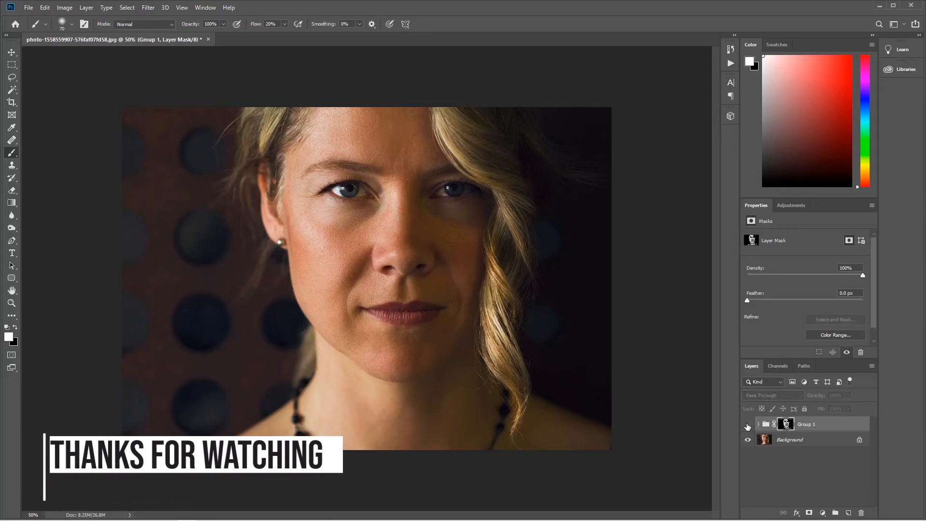
{"action": "left_click", "coordinate": [748, 426]}
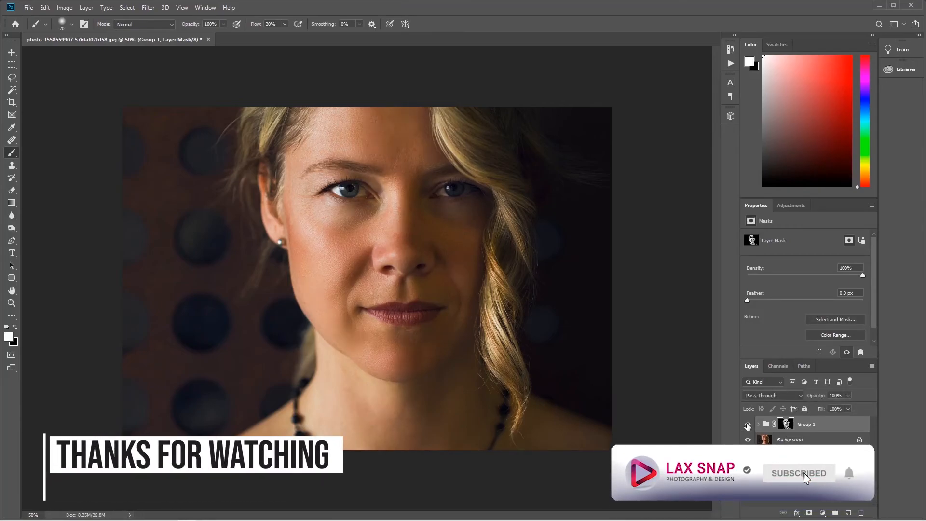